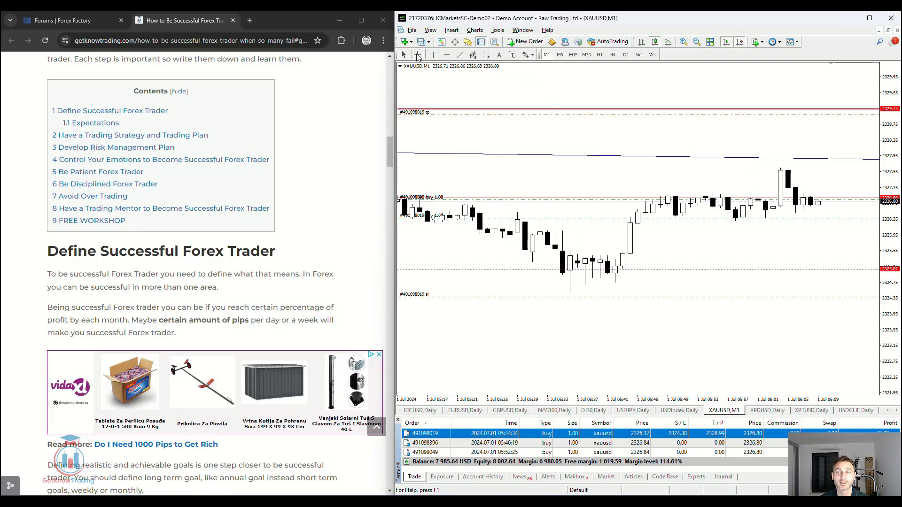
Measure recent candles with the crosshair and raise the remaining buy's stop loss to 2326.52
{"action": "left_click", "coordinate": [418, 56]}
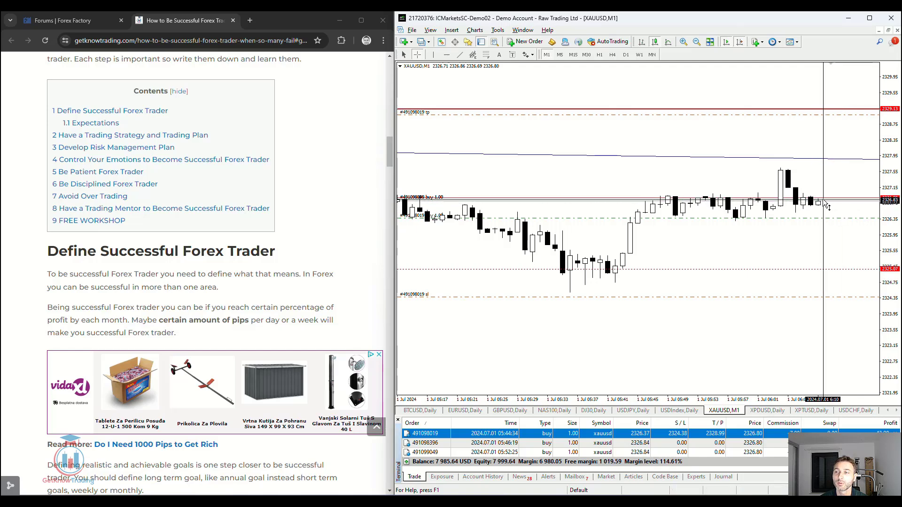
{"action": "left_click_drag", "start_coordinate": [823, 203], "coordinate": [779, 221]}
{"action": "left_click_drag", "start_coordinate": [797, 296], "coordinate": [809, 216]}
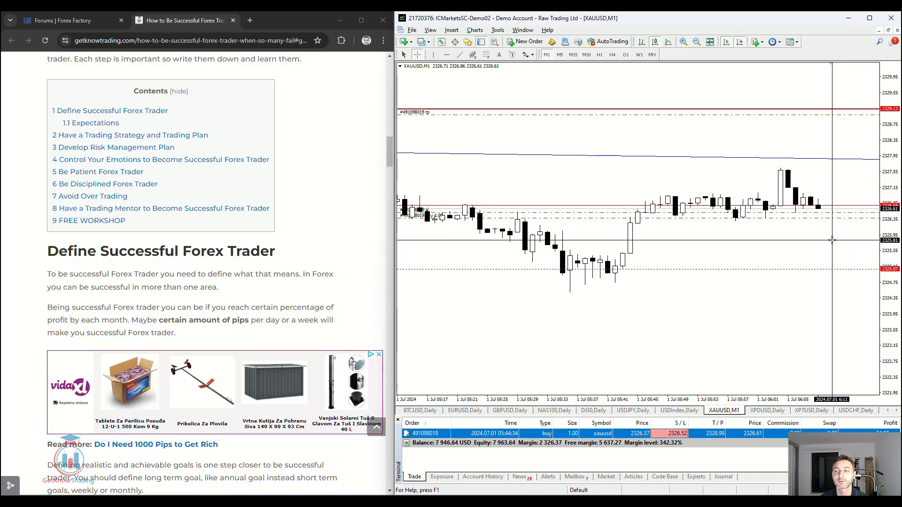
Lower the remaining buy's stop loss to 2326.02, then switch the crosshair off and back on
{"action": "left_click_drag", "start_coordinate": [827, 212], "coordinate": [833, 232]}
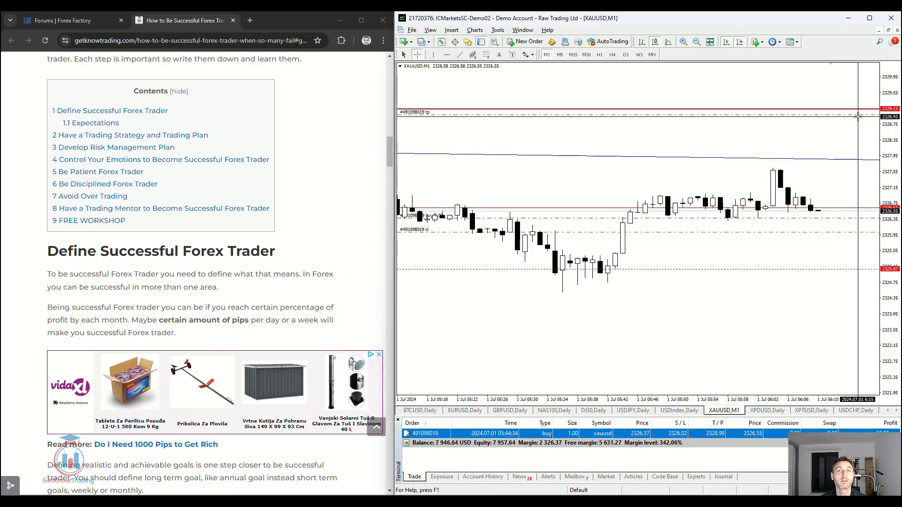
{"action": "left_click", "coordinate": [779, 246]}
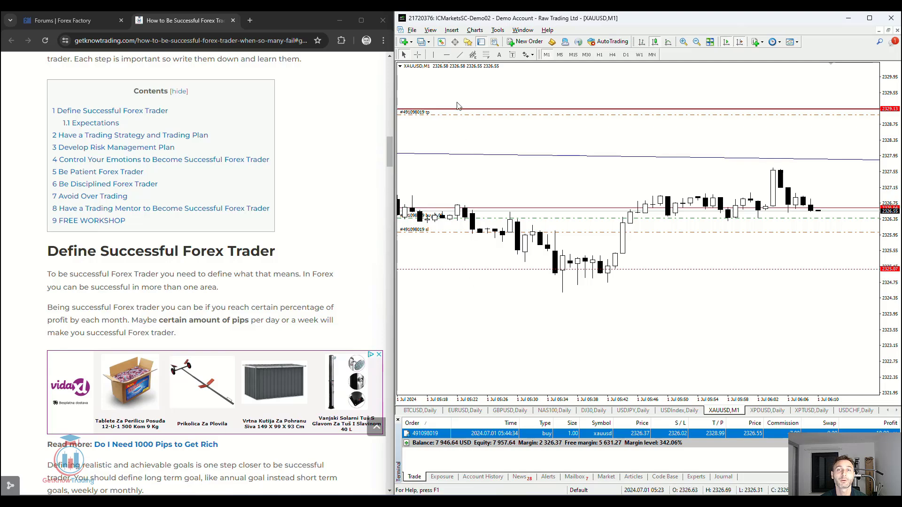
{"action": "left_click", "coordinate": [418, 55]}
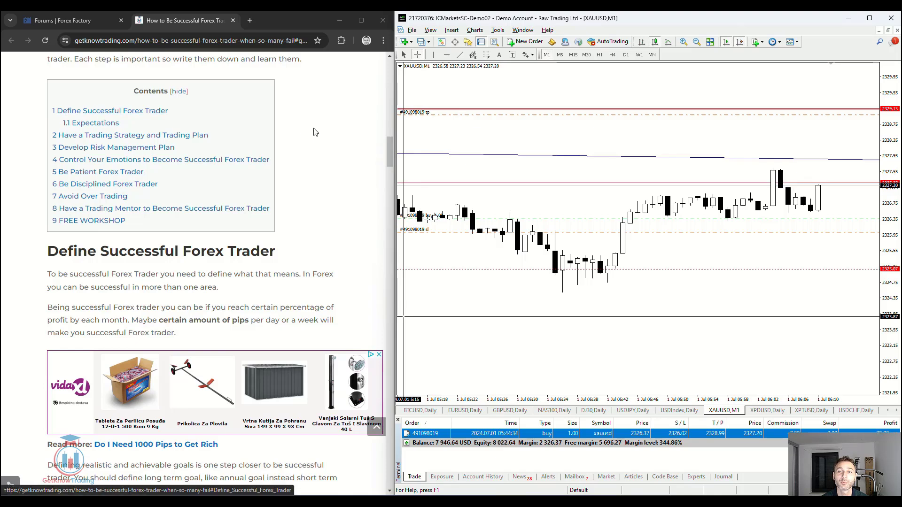
{"action": "left_click", "coordinate": [512, 128]}
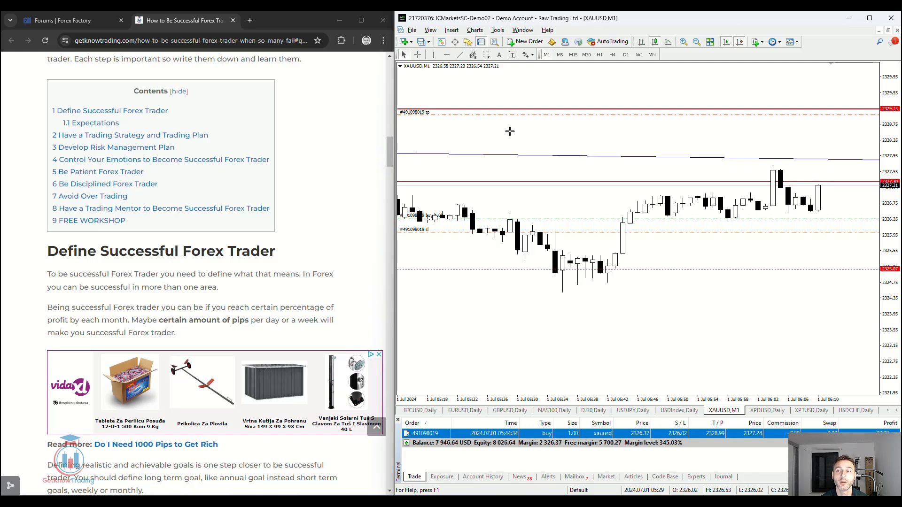
{"action": "left_click", "coordinate": [417, 54]}
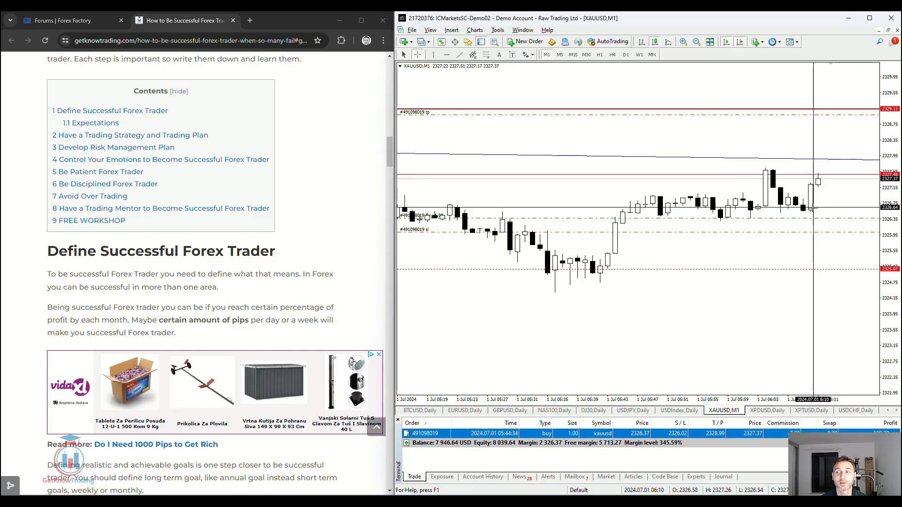
Buy 1.00 lot of XAUUSD at market (filled at 2327.48) and select the new position
{"action": "left_click", "coordinate": [525, 41]}
{"action": "left_click", "coordinate": [324, 232]}
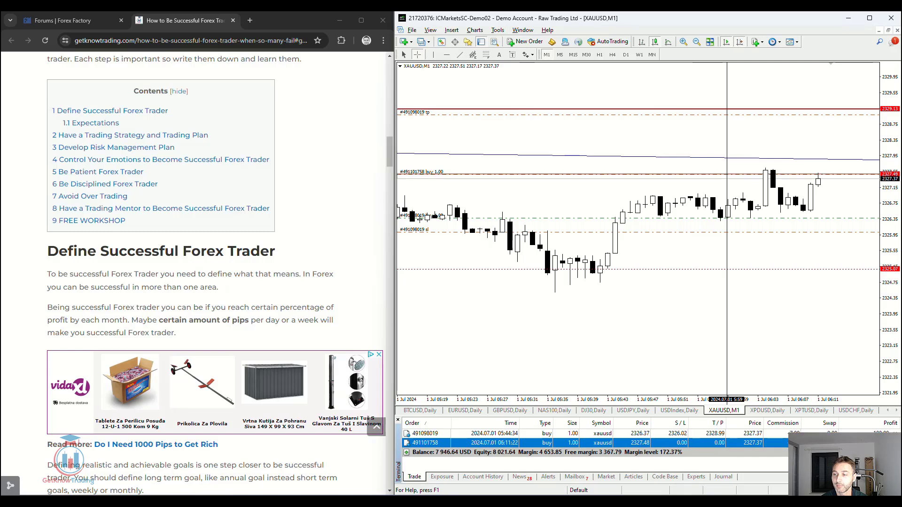
{"action": "left_click", "coordinate": [470, 443]}
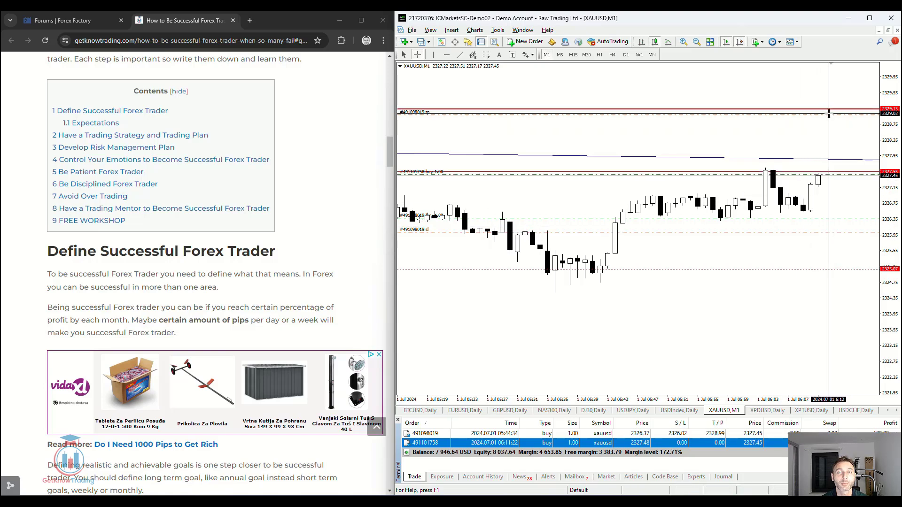
Switch the gold chart to H1, zoom in, and inspect a candle with the crosshair
{"action": "left_click", "coordinate": [598, 89]}
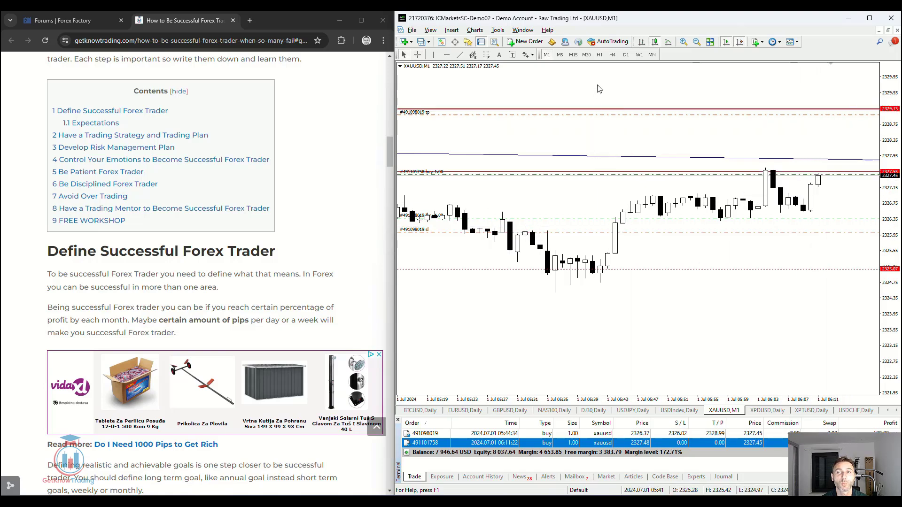
{"action": "left_click", "coordinate": [601, 55]}
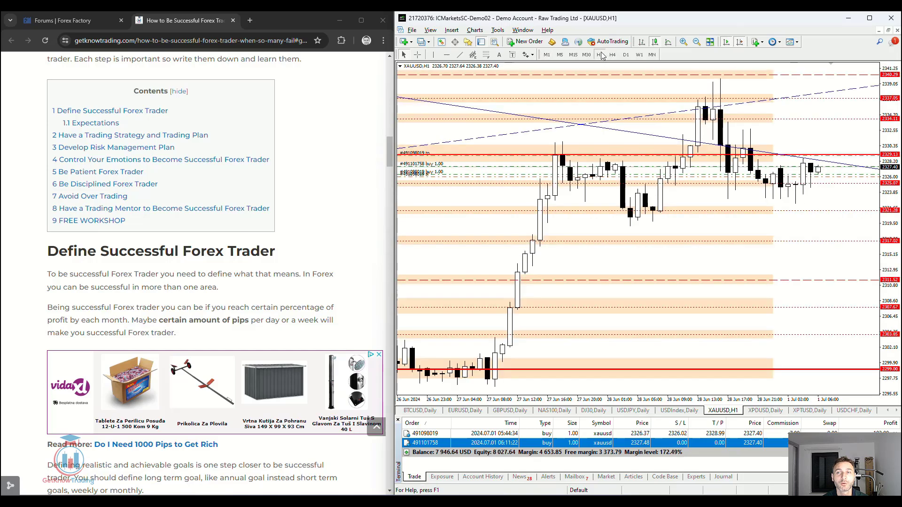
{"action": "left_click", "coordinate": [683, 42]}
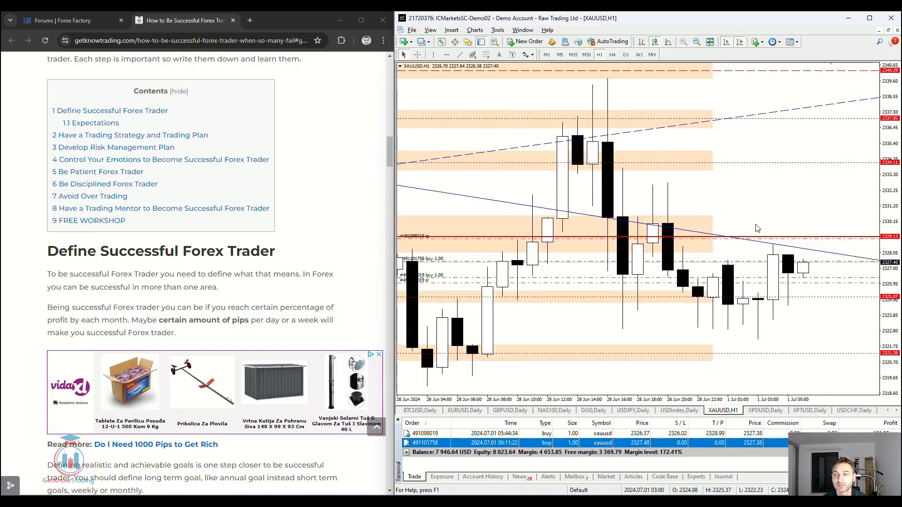
{"action": "left_click", "coordinate": [417, 55]}
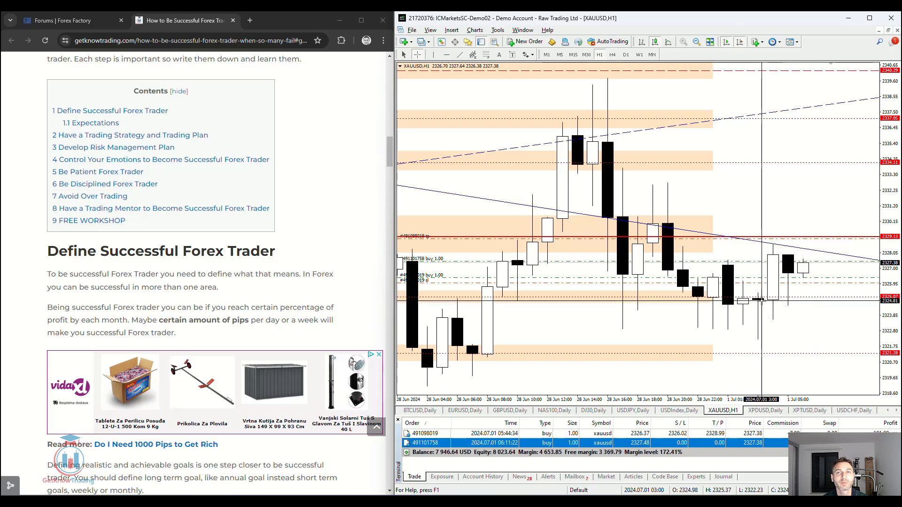
{"action": "mouse_move", "coordinate": [762, 301]}
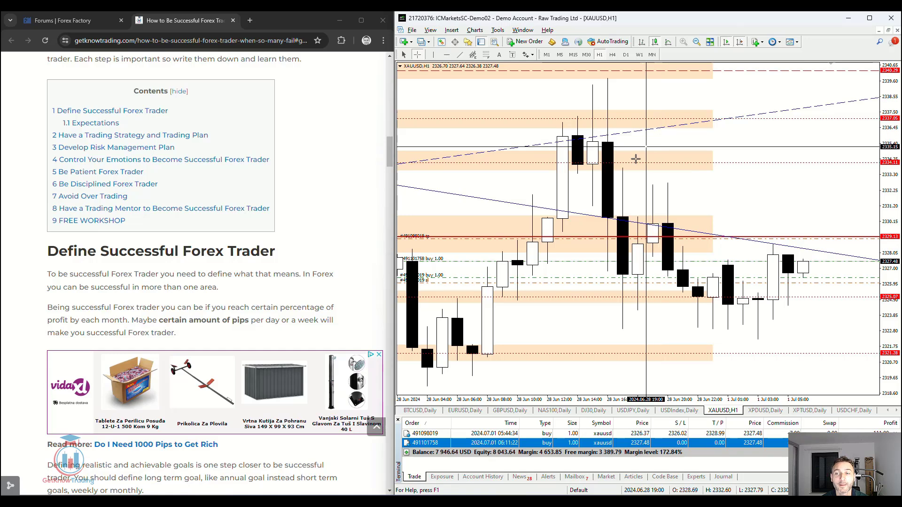
Zoom the hourly chart out and lower the buy's take profit to 2328.49
{"action": "left_click", "coordinate": [696, 42]}
{"action": "left_click", "coordinate": [830, 135]}
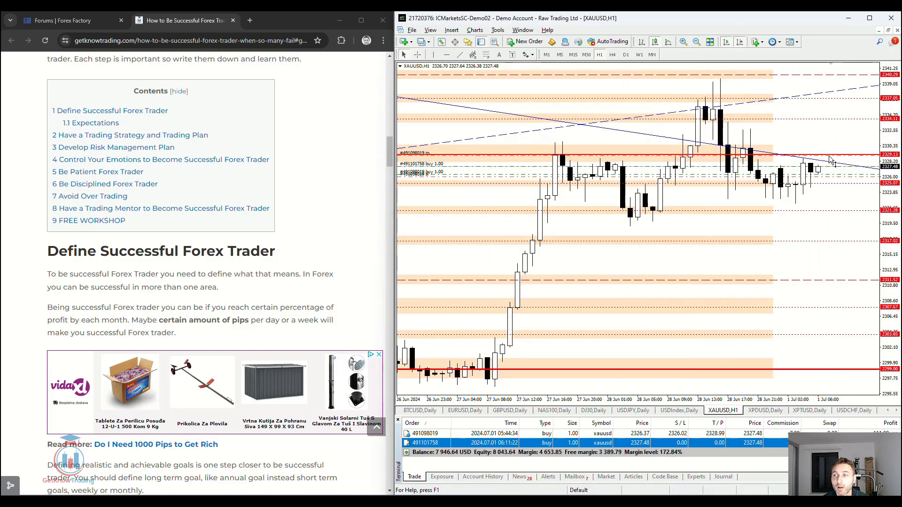
{"action": "left_click_drag", "start_coordinate": [831, 155], "coordinate": [833, 163]}
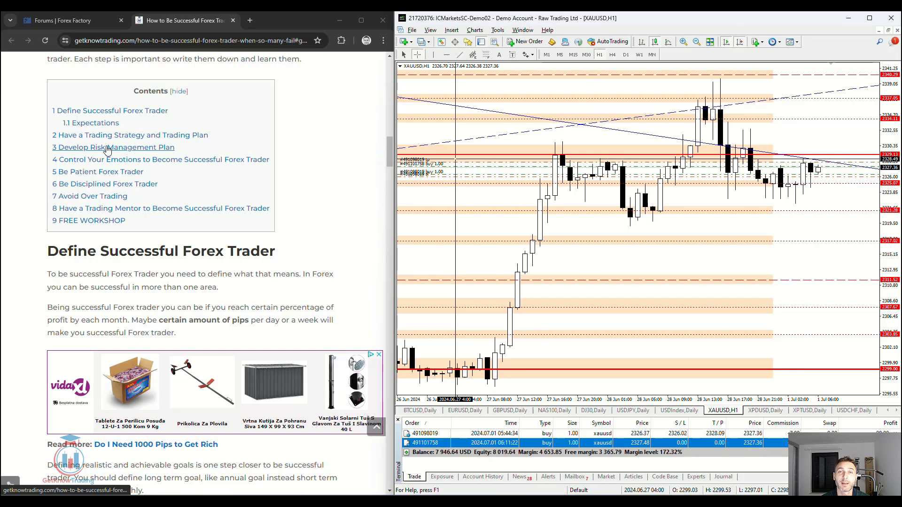
Switch the gold chart to M30, then to one-minute candles
{"action": "left_click", "coordinate": [586, 55]}
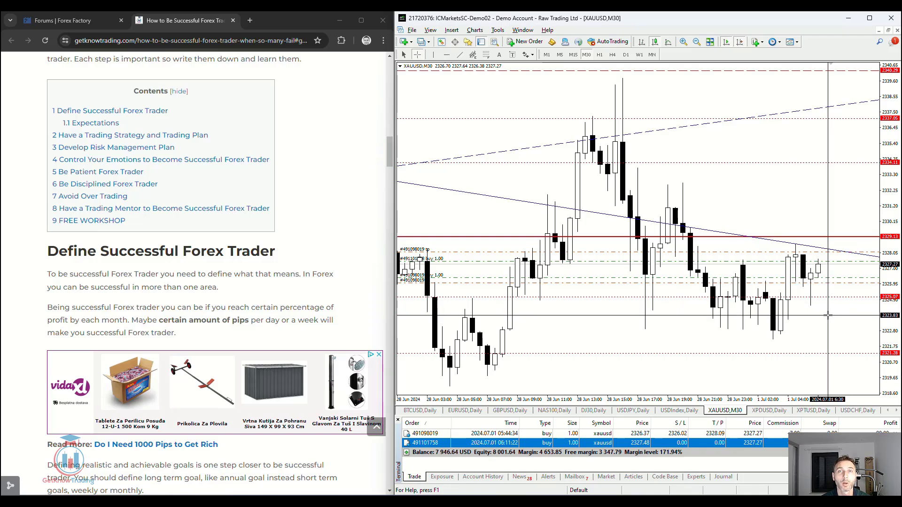
{"action": "left_click", "coordinate": [547, 55]}
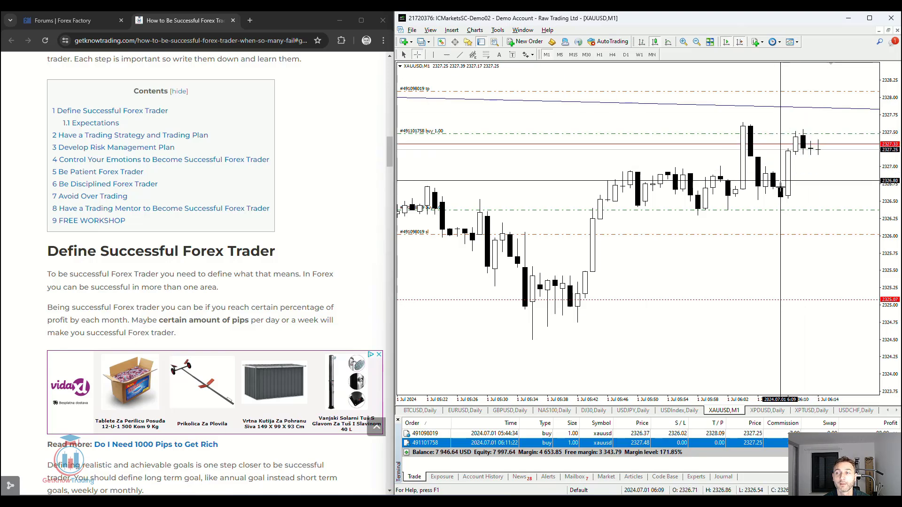
{"action": "mouse_move", "coordinate": [799, 140]}
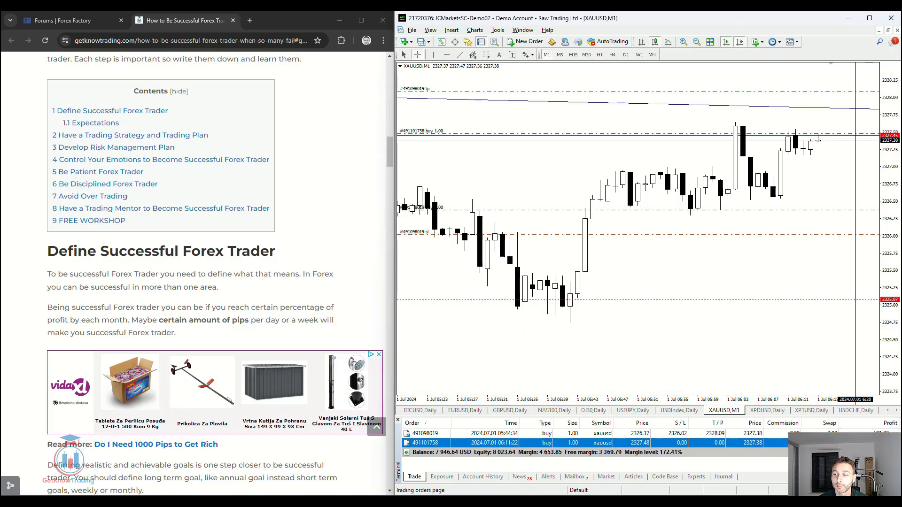
Close both 1.00-lot XAUUSD buys from the Trade tab, leaving balance 7,977.64 USD
{"action": "left_click", "coordinate": [850, 433]}
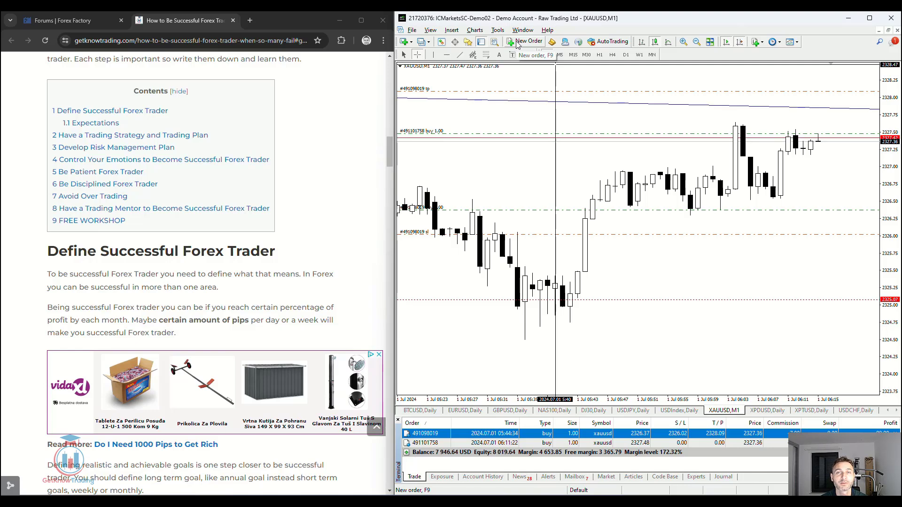
{"action": "left_click", "coordinate": [518, 45]}
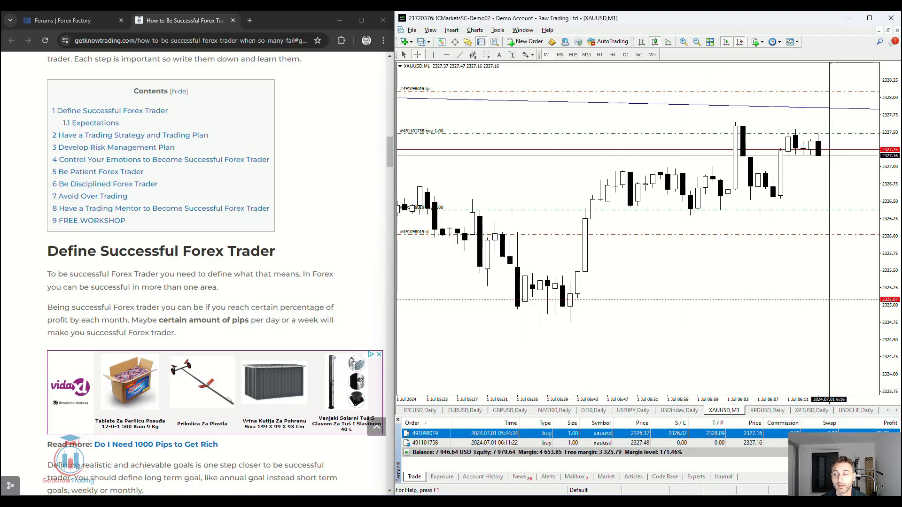
{"action": "left_click", "coordinate": [829, 442]}
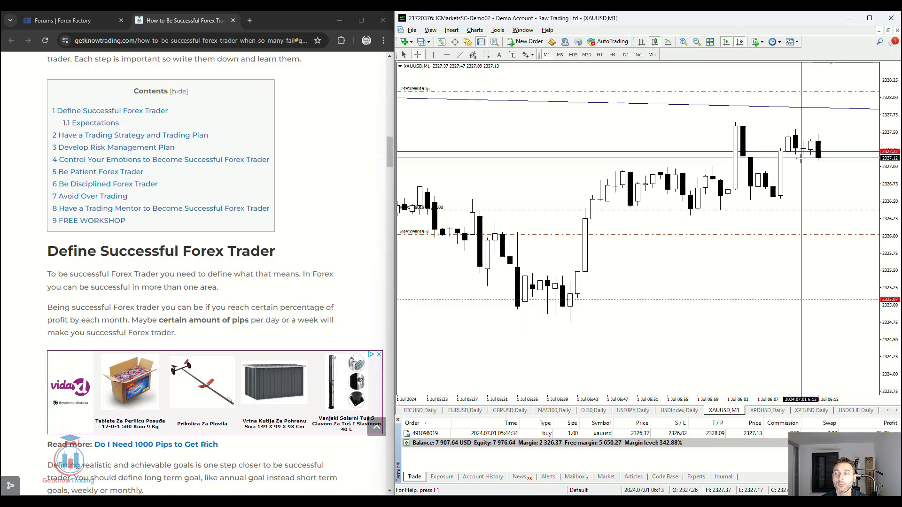
{"action": "mouse_move", "coordinate": [814, 152]}
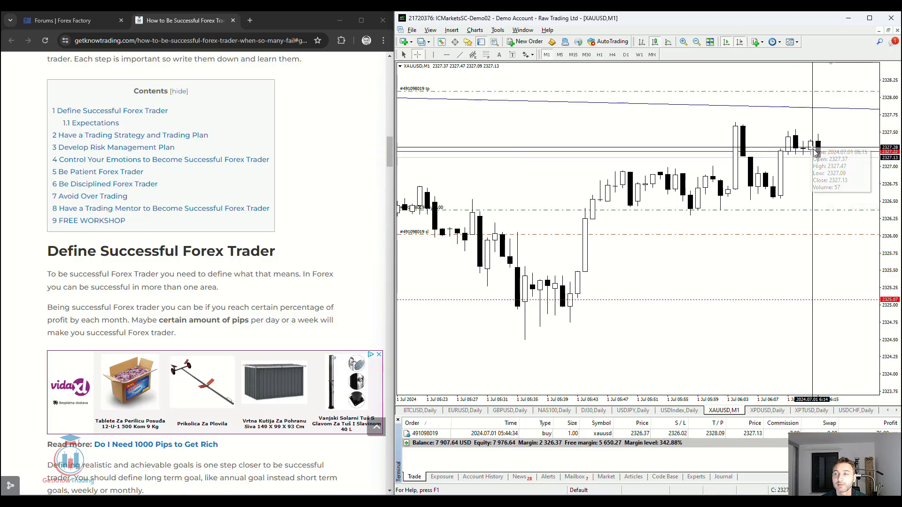
{"action": "left_click", "coordinate": [846, 433]}
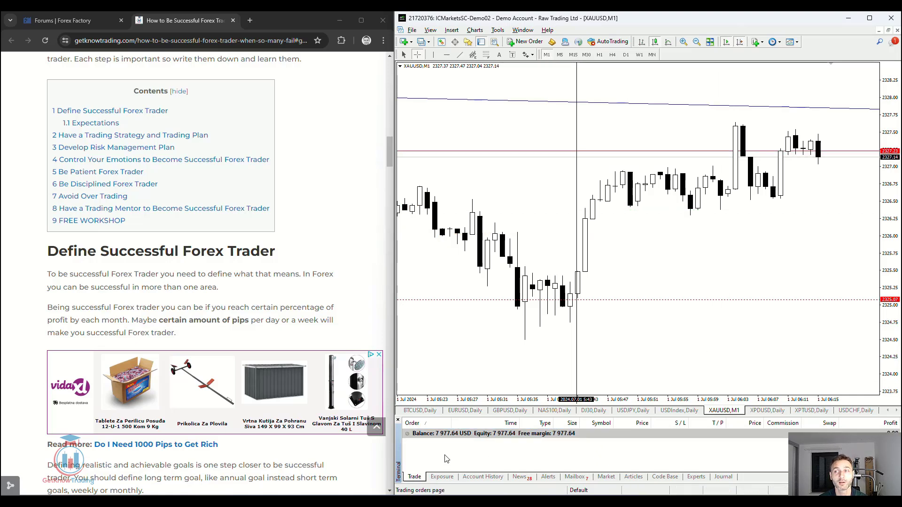
{"action": "left_click_drag", "start_coordinate": [547, 403], "coordinate": [825, 159]}
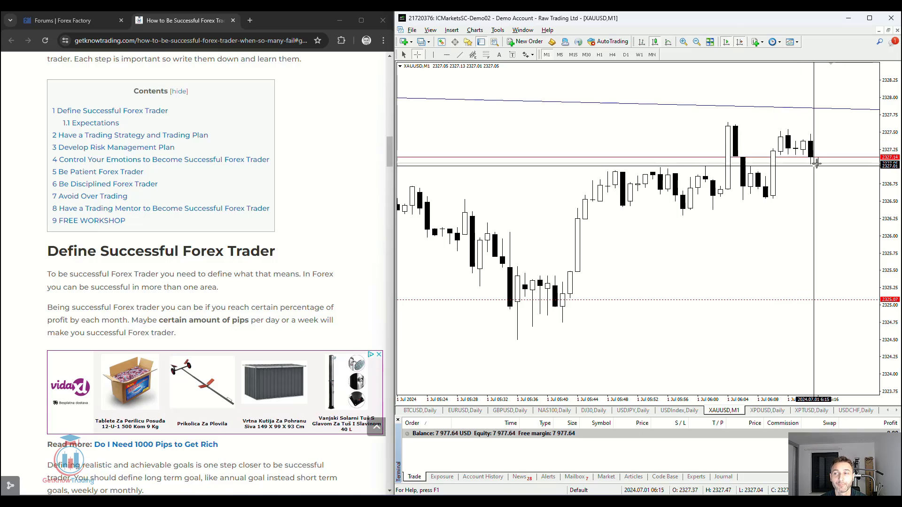
Sell 1.00 lot of XAUUSD at market, filled at 2326.72 without stop loss
{"action": "left_click", "coordinate": [525, 42]}
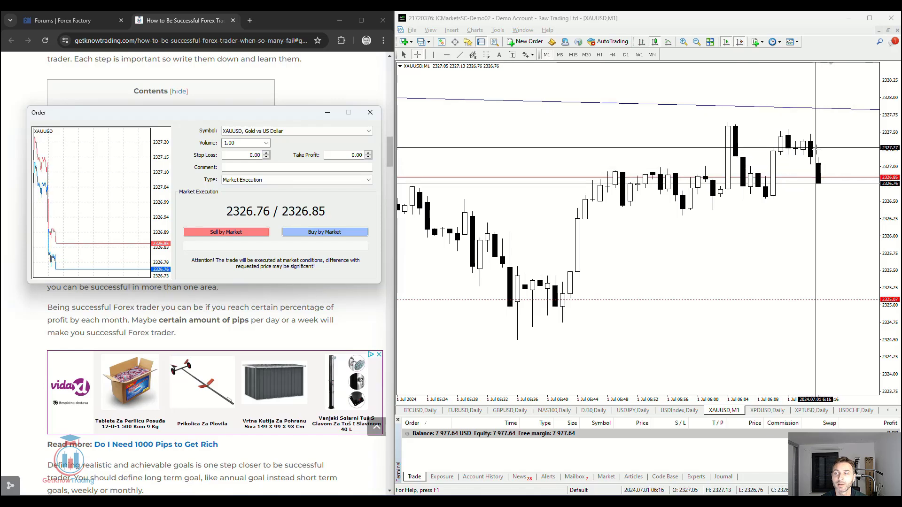
{"action": "left_click", "coordinate": [240, 233]}
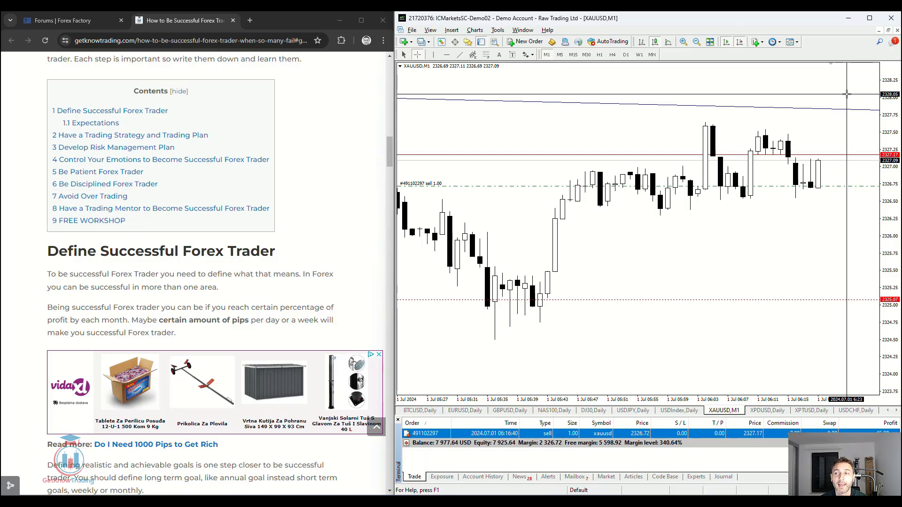
Buy 1.00 lot of XAUUSD at market at 2327.17 and show the chart crosshair
{"action": "left_click", "coordinate": [524, 41]}
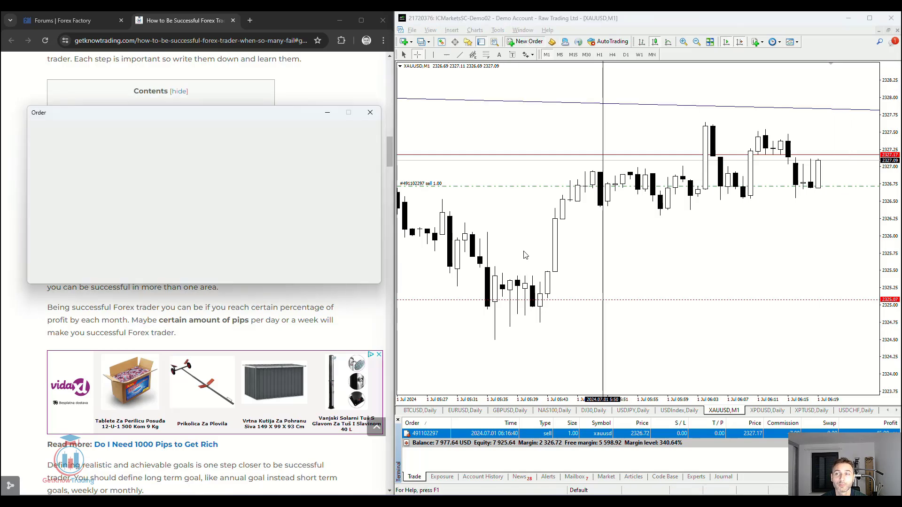
{"action": "left_click", "coordinate": [301, 233]}
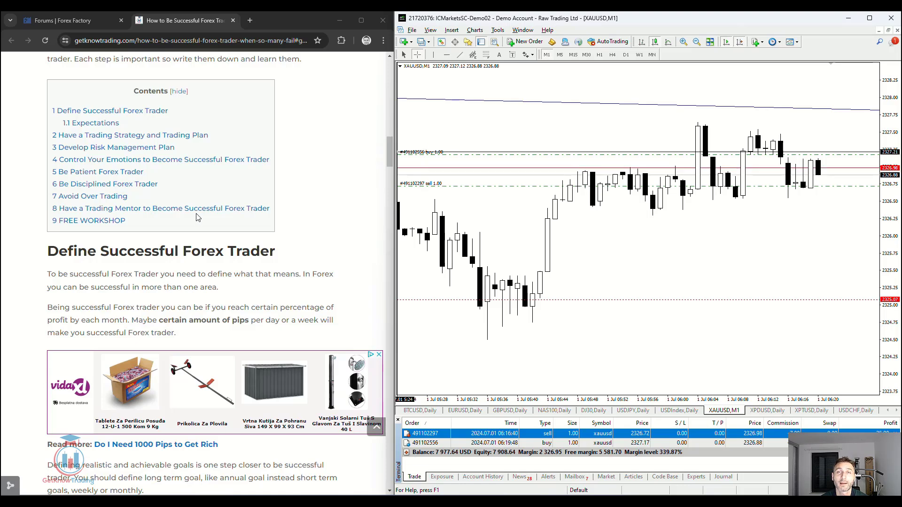
{"action": "middle_click", "coordinate": [526, 113]}
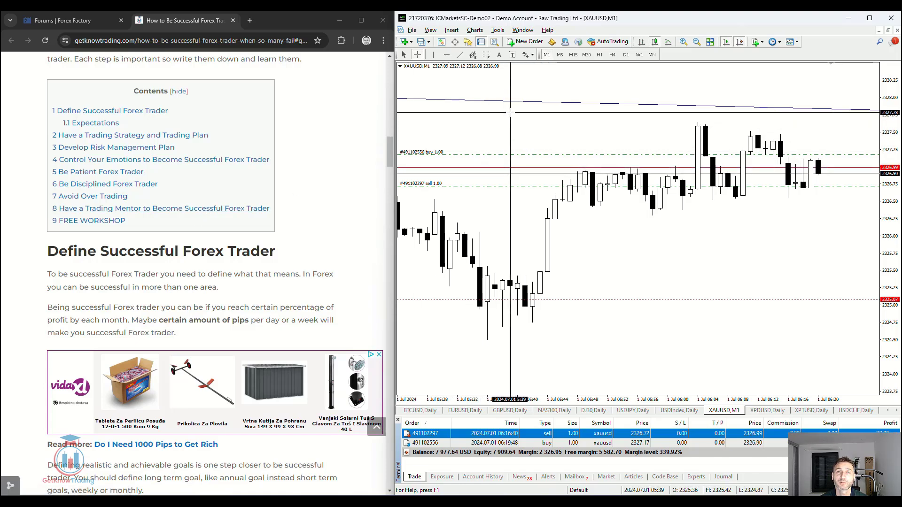